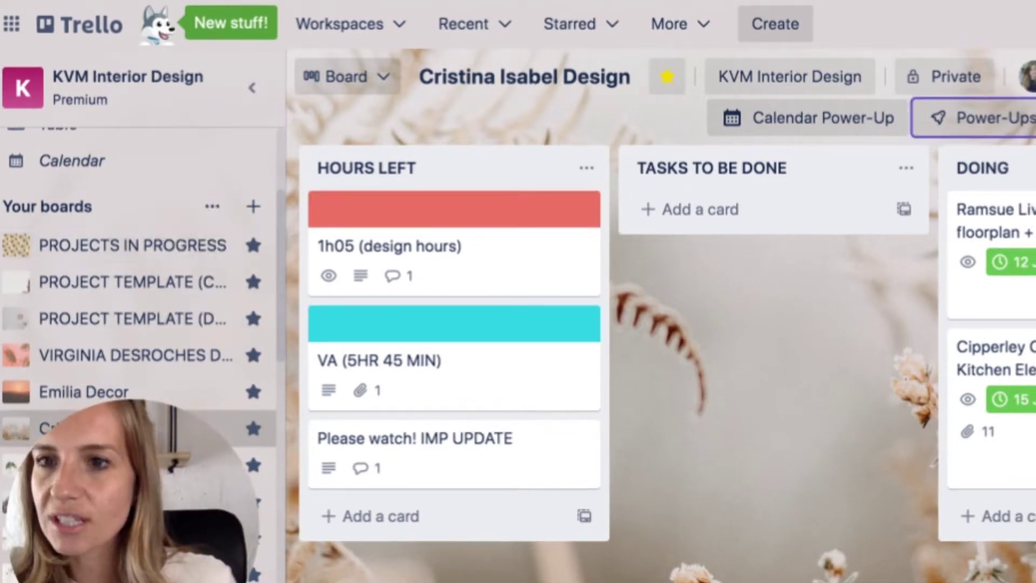
- Look through all lists on the Cristina Isabel Design board, from HOURS LEFT through DOING and DONE to the guide and review lists
scroll(135, 247, down, 3)
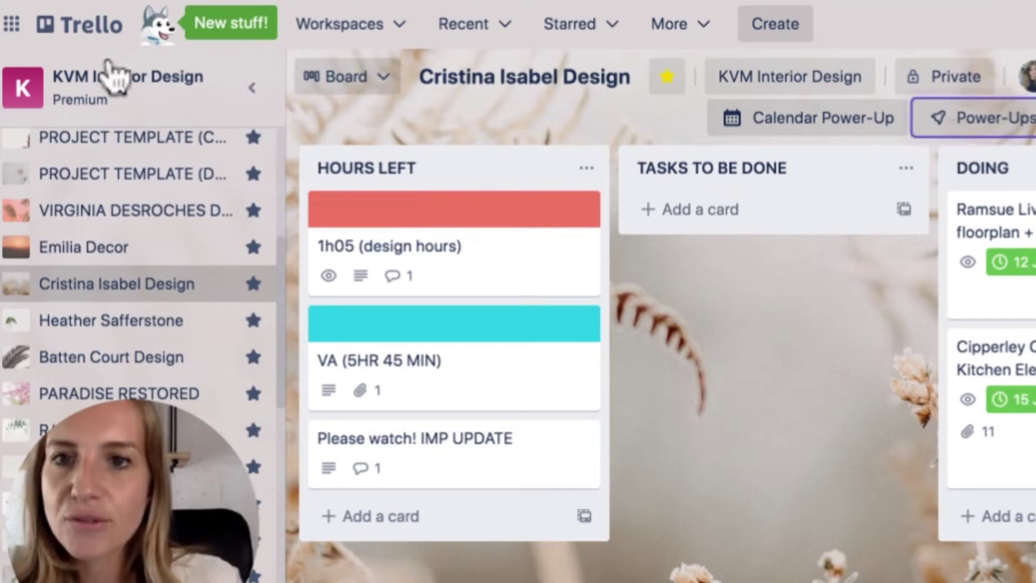
scroll(661, 343, right, 8)
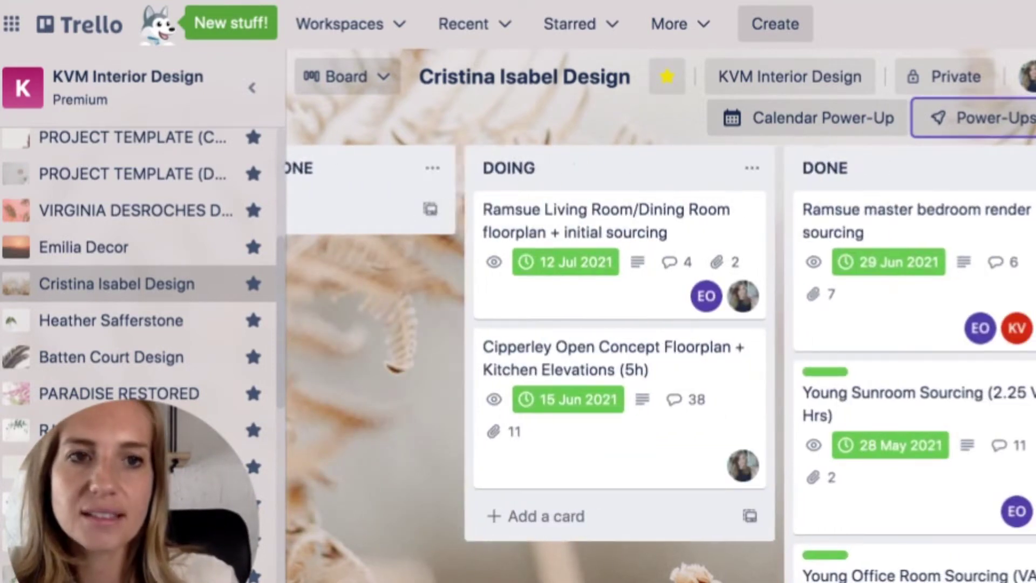
scroll(661, 344, right, 12)
scroll(660, 343, right, 10)
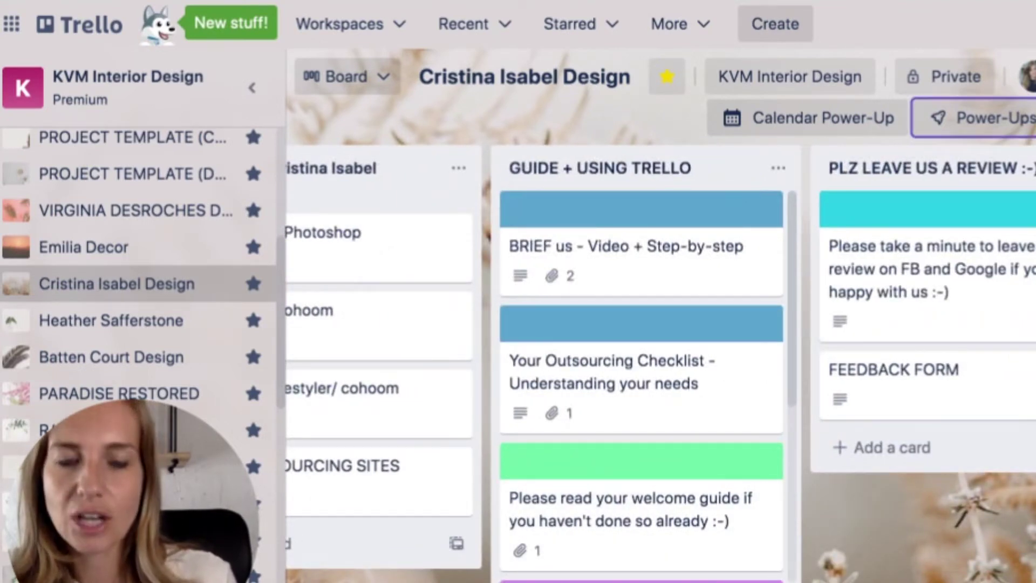
scroll(659, 363, left, 8)
scroll(660, 363, left, 11)
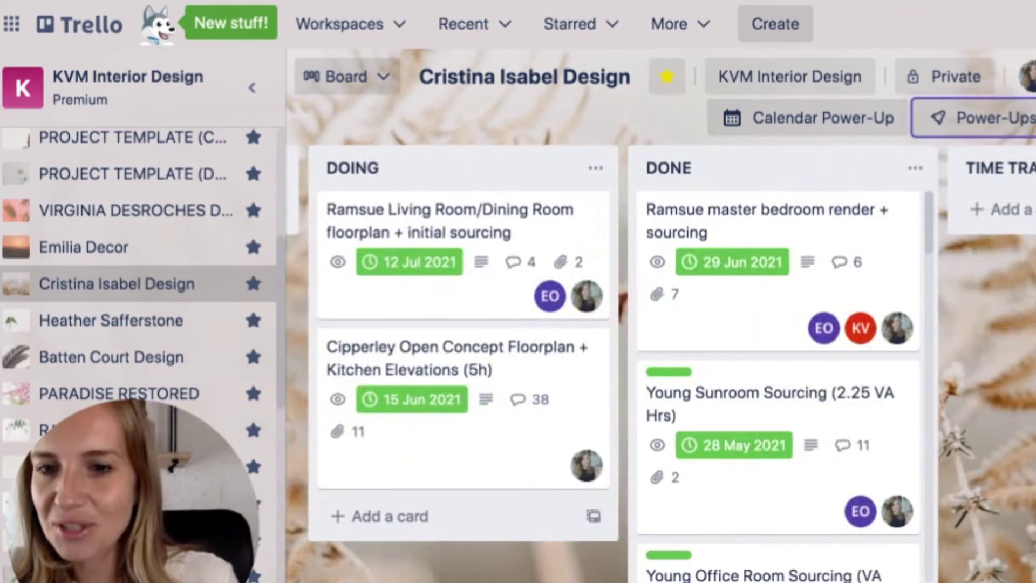
scroll(659, 363, left, 9)
scroll(660, 344, left, 2)
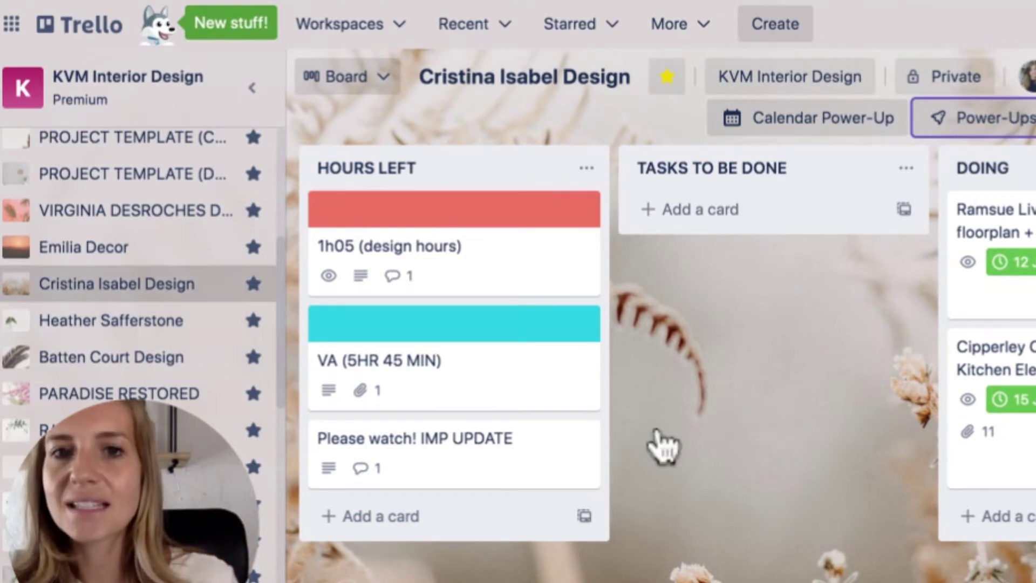
scroll(774, 334, right, 4)
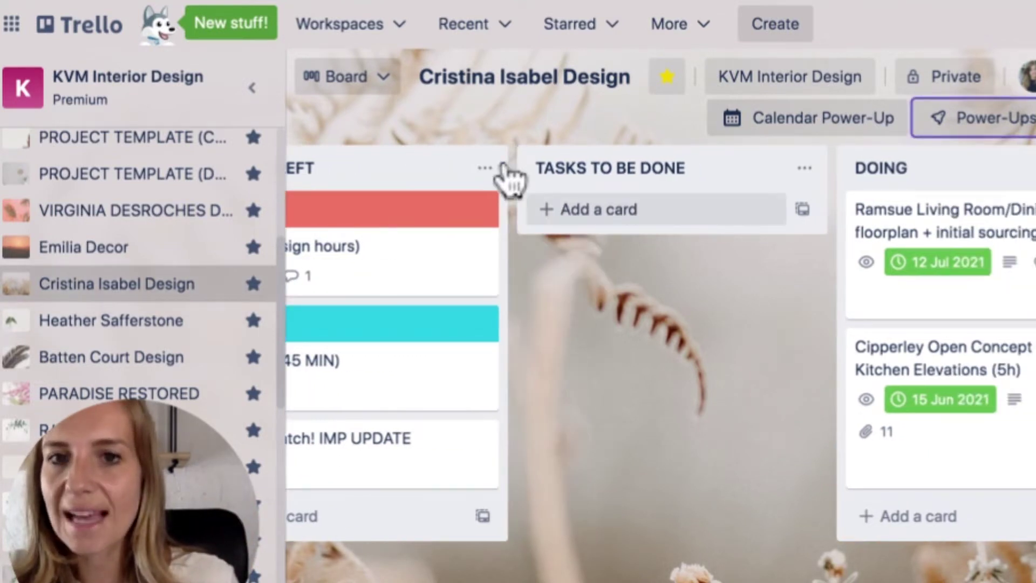
scroll(637, 403, right, 5)
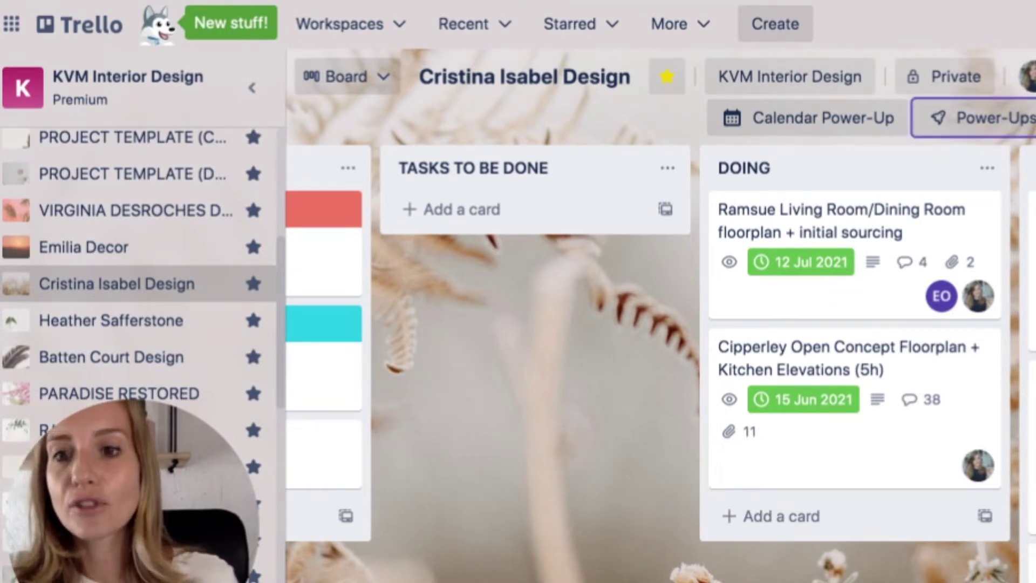
drag(493, 567, 287, 517)
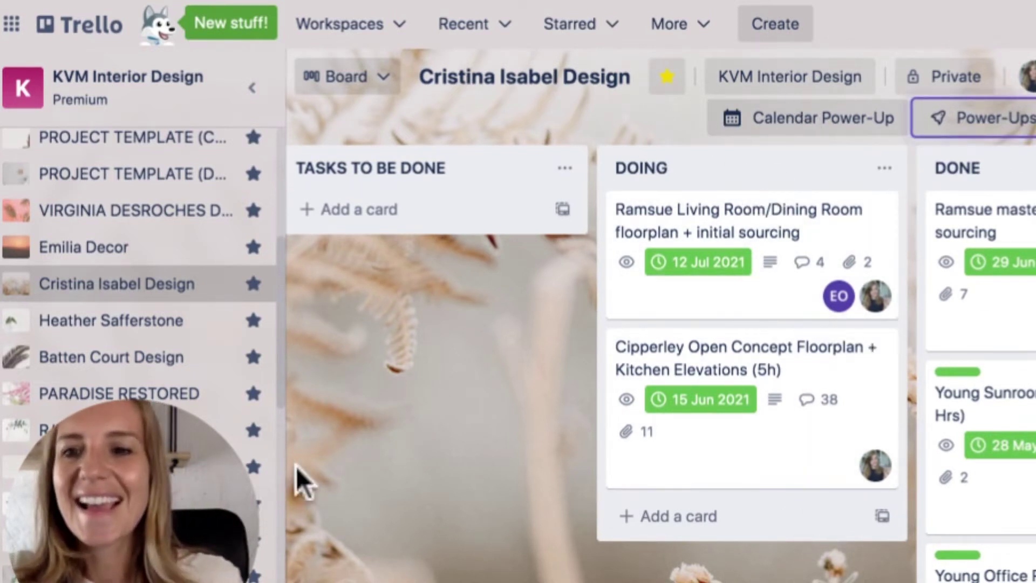
drag(312, 458, 134, 402)
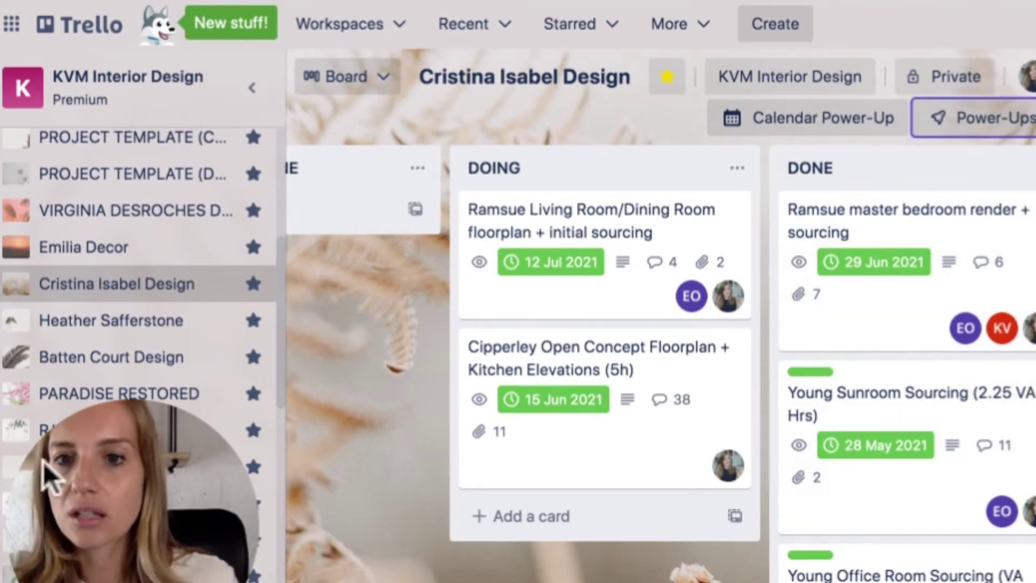
scroll(12, 448, left, 10)
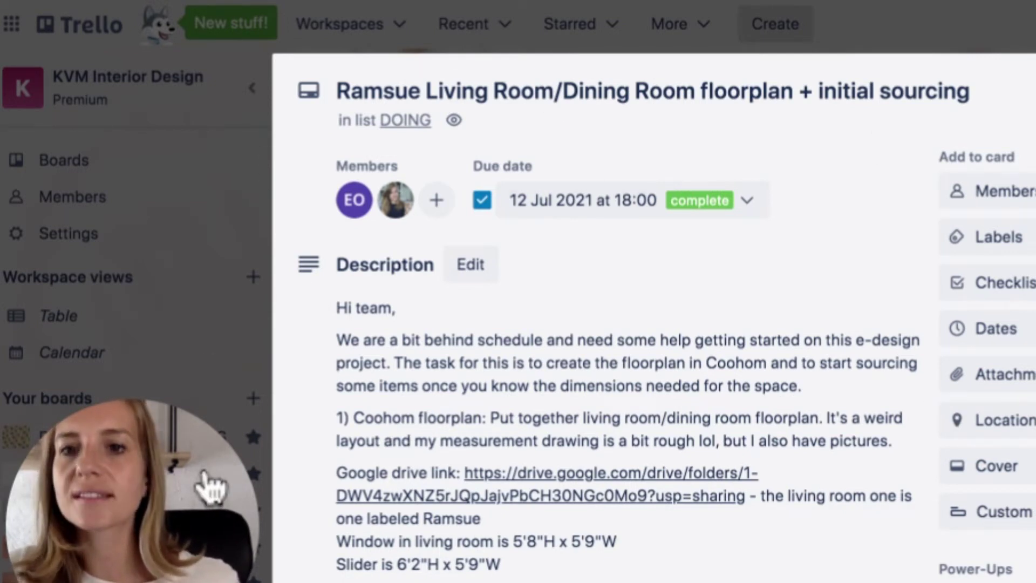
- Read the description and comments of the living room/dining room floorplan and initial sourcing card, and close it
scroll(211, 488, down, 3)
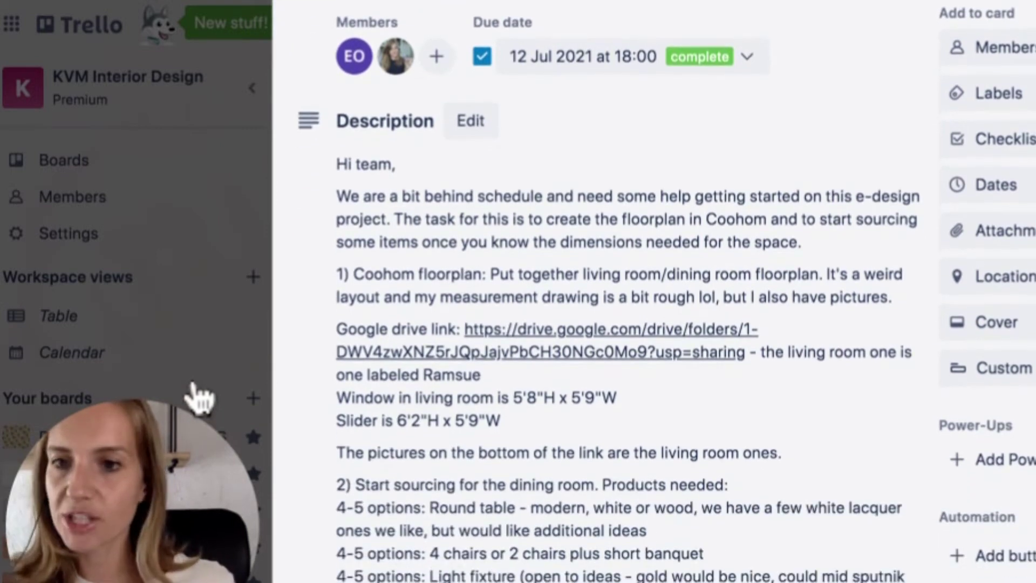
scroll(298, 540, down, 2)
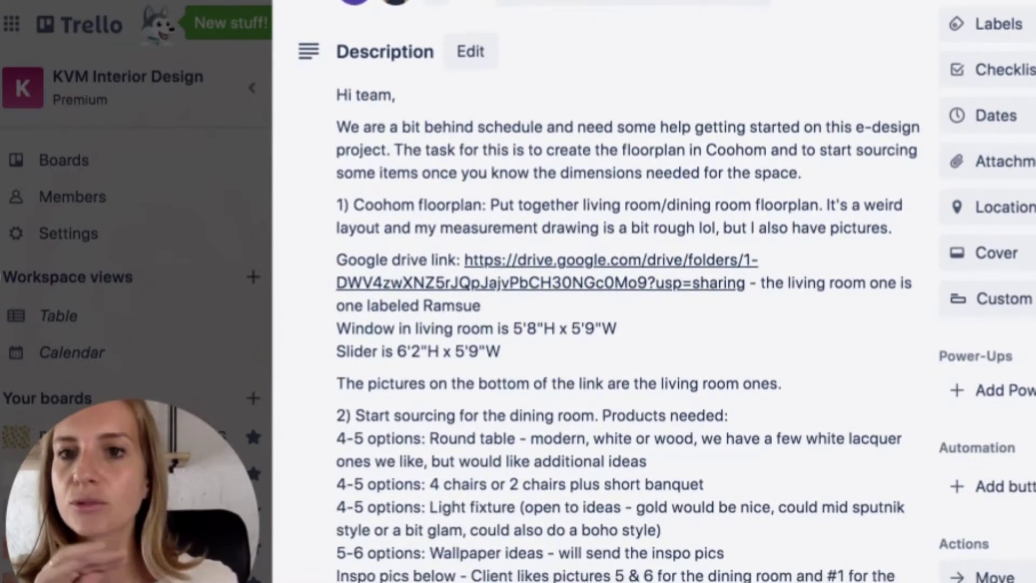
scroll(370, 270, down, 7)
scroll(369, 340, down, 15)
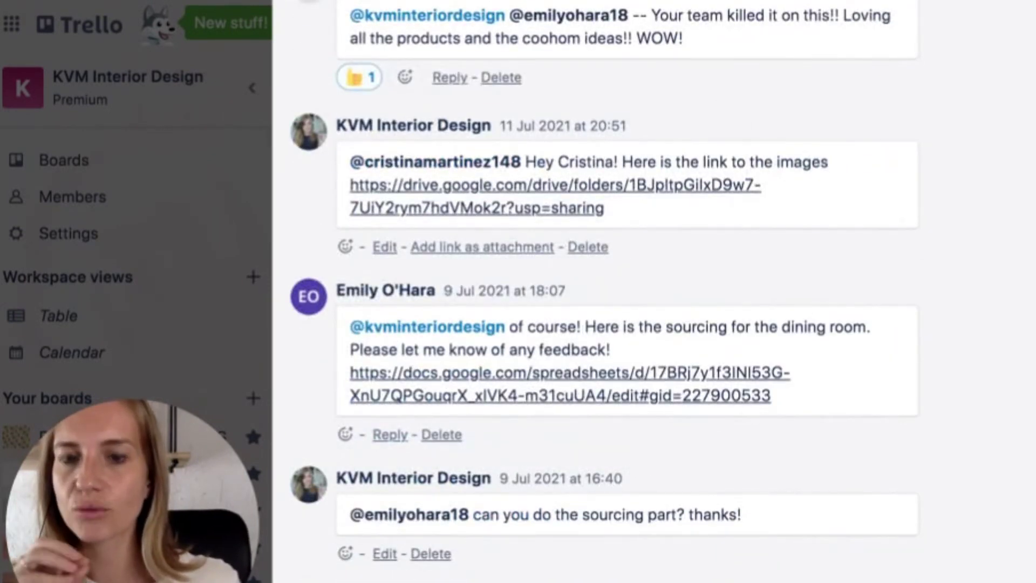
scroll(604, 292, up, 5)
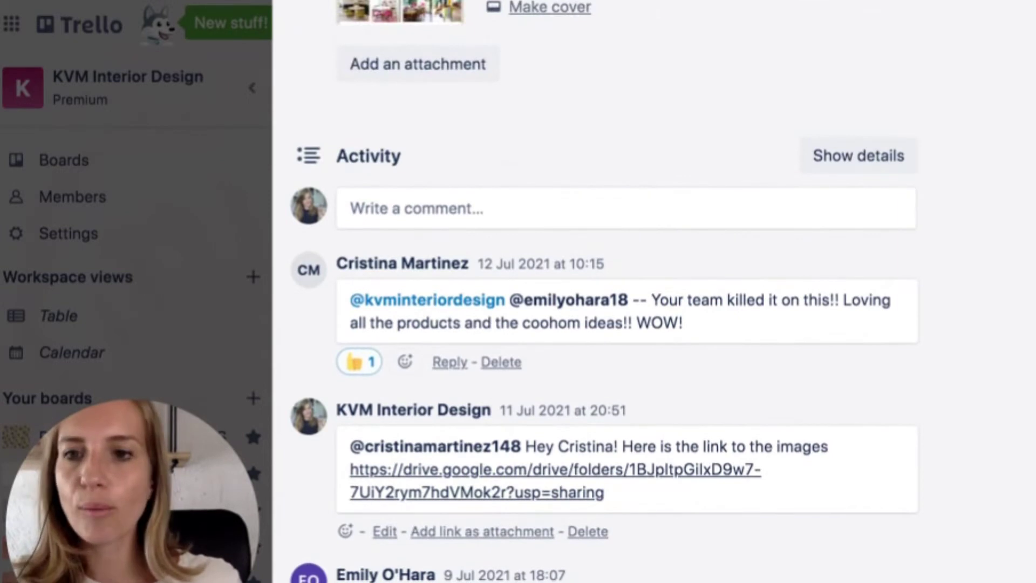
key(Escape)
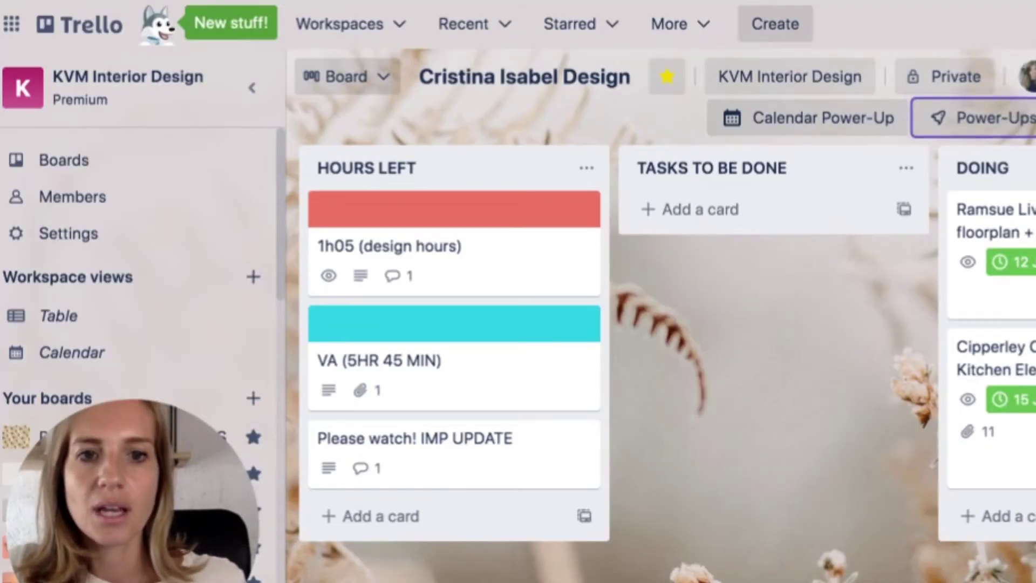
- Look through the workspace's boards and switch the Cristina Isabel Design board to the Calendar view
scroll(135, 276, down, 5)
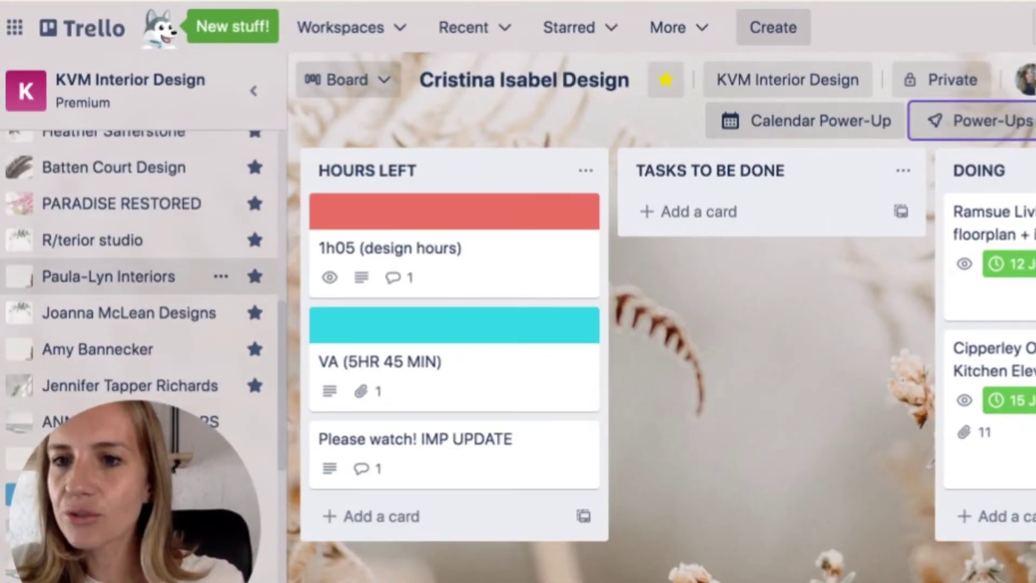
scroll(135, 267, down, 2)
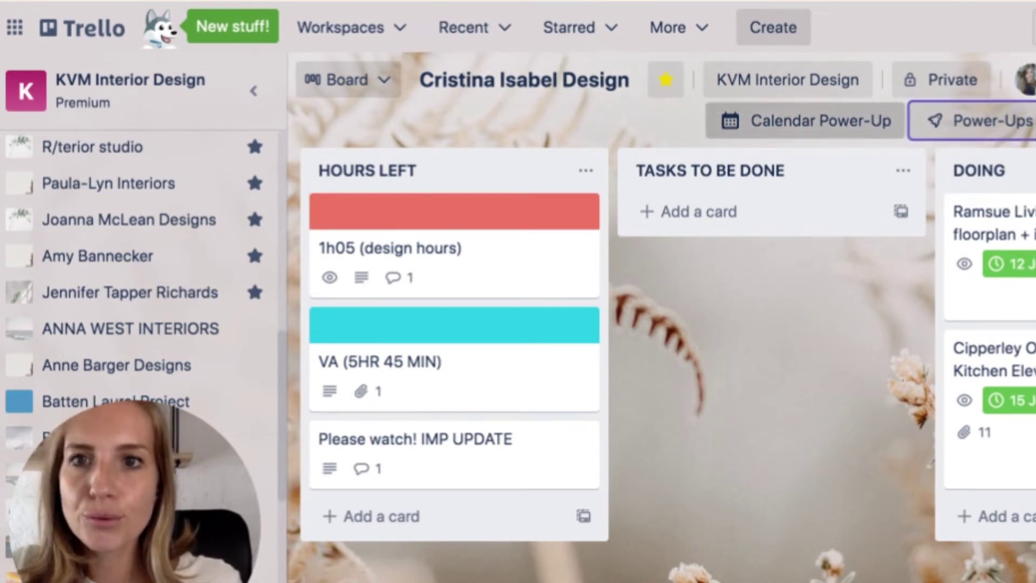
click(348, 79)
key(Down)
key(Down)
key(Down)
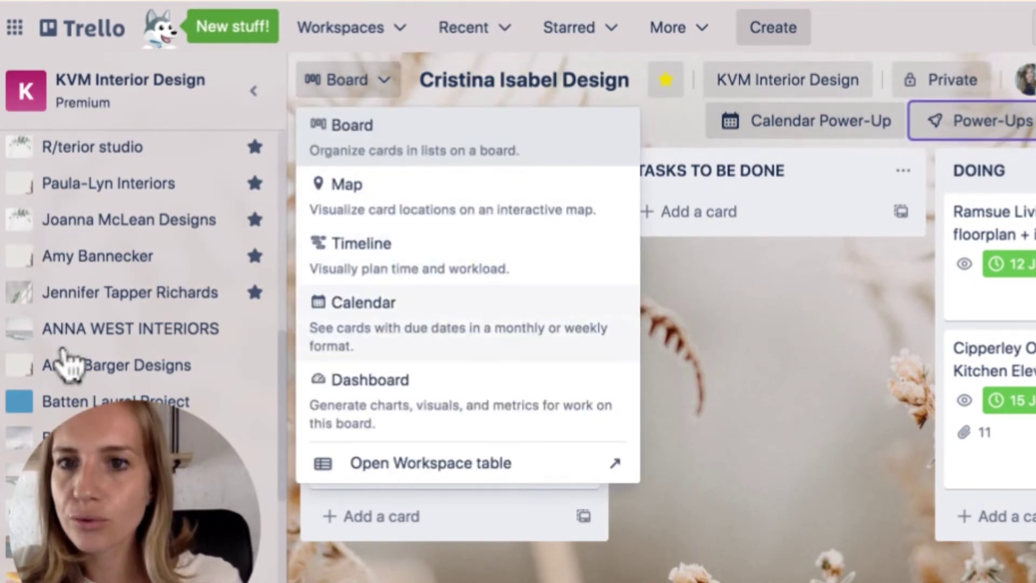
key(Return)
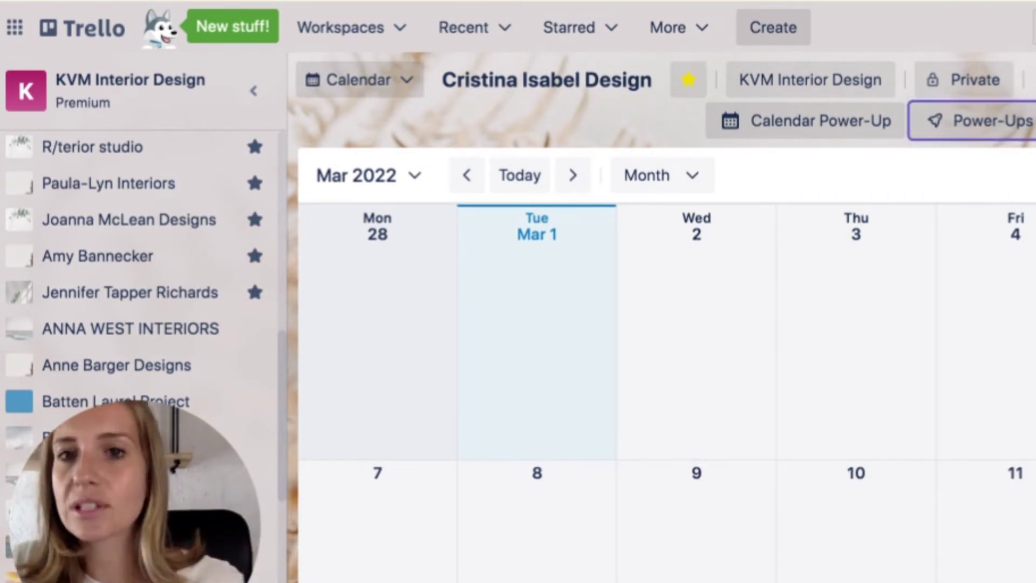
- Return the Cristina Isabel Design board from the calendar to the Board view
scroll(135, 270, down, 5)
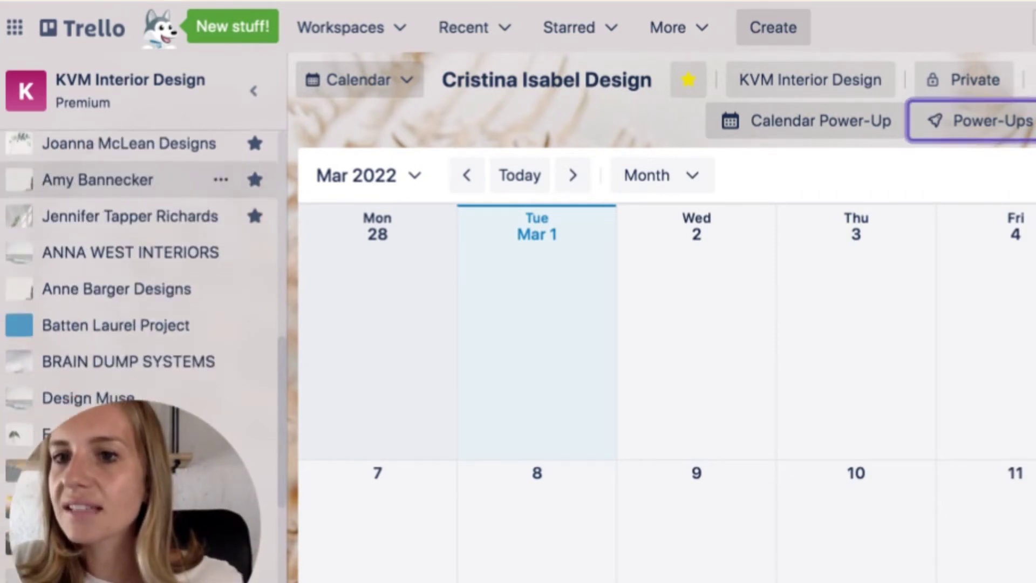
click(360, 80)
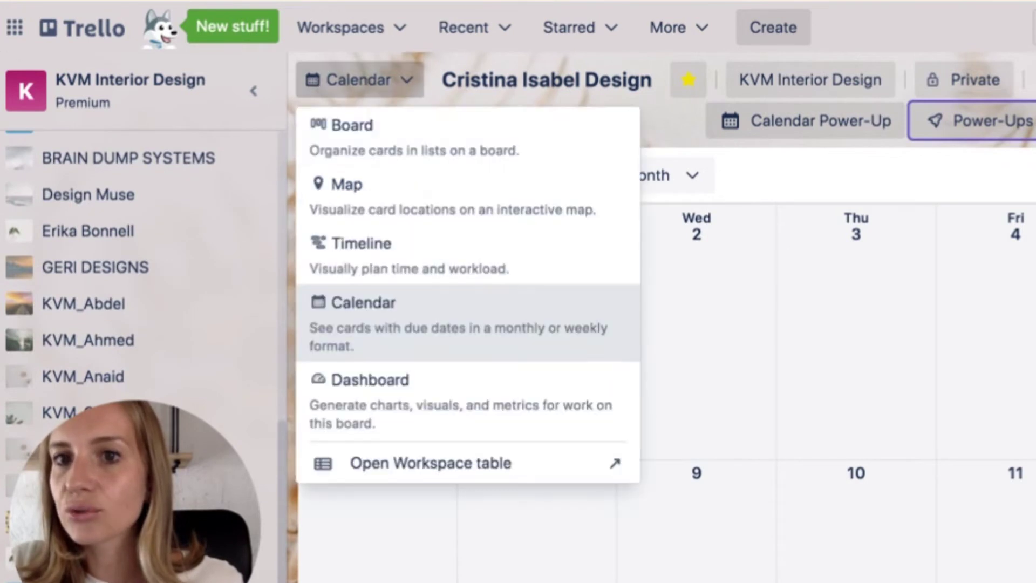
click(352, 126)
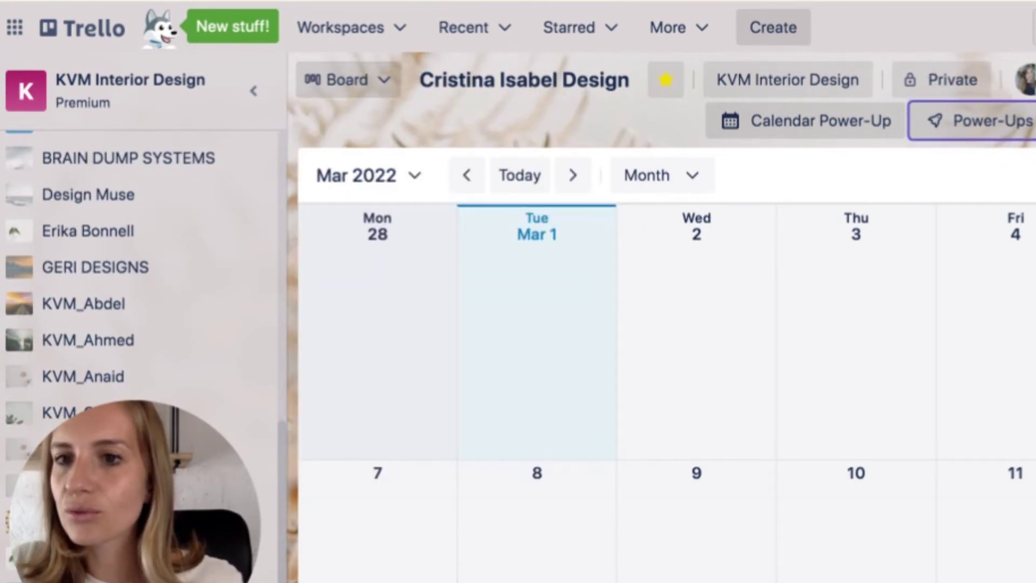
- Open the last KVM-prefixed team member board among the workspace's boards
scroll(135, 292, down, 3)
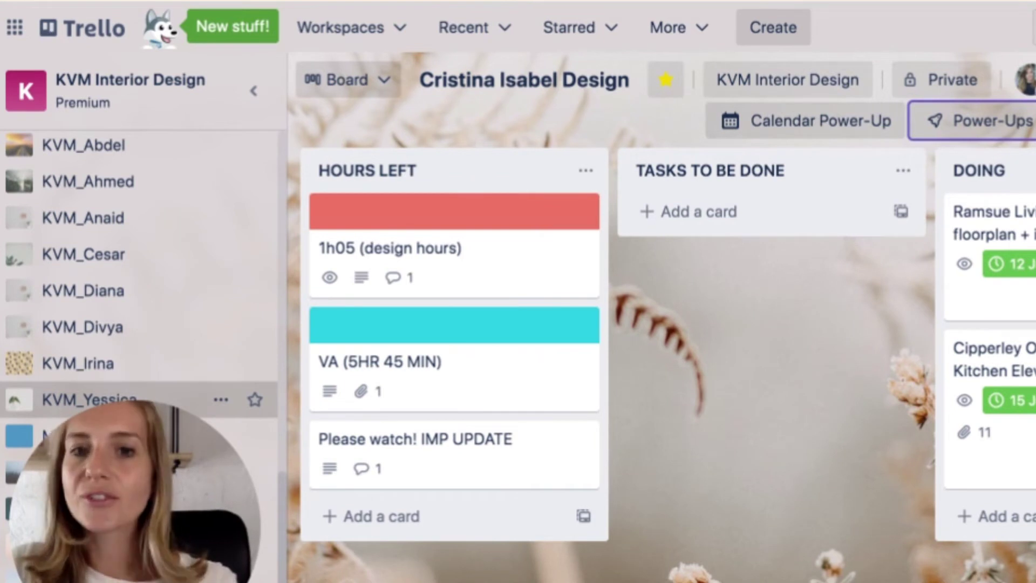
click(89, 400)
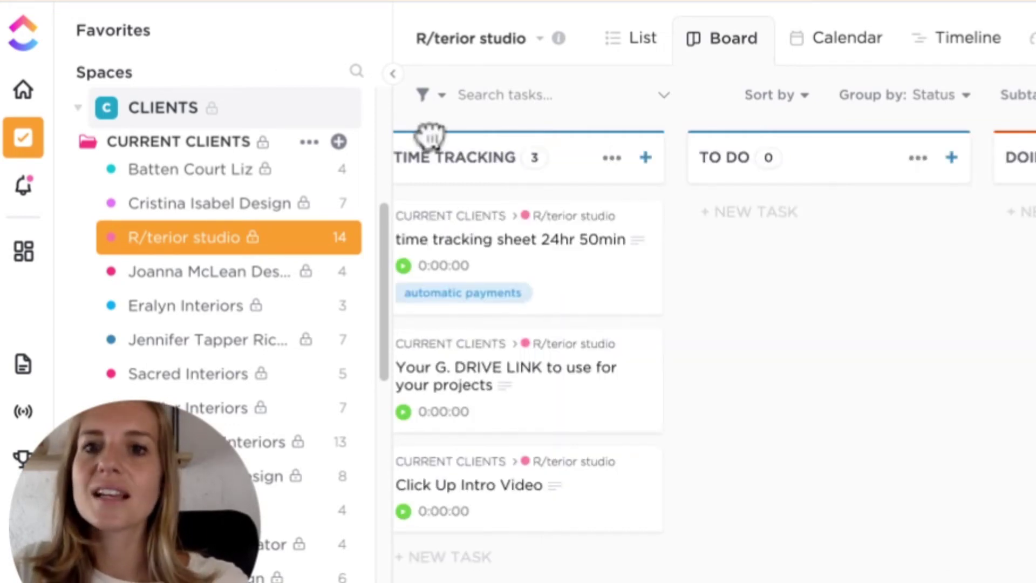
- Browse the locations for adding the JBL Living Rm/ Dining Rm task to another list, expand the TEAM space, and close the task
mouse_move(574, 280)
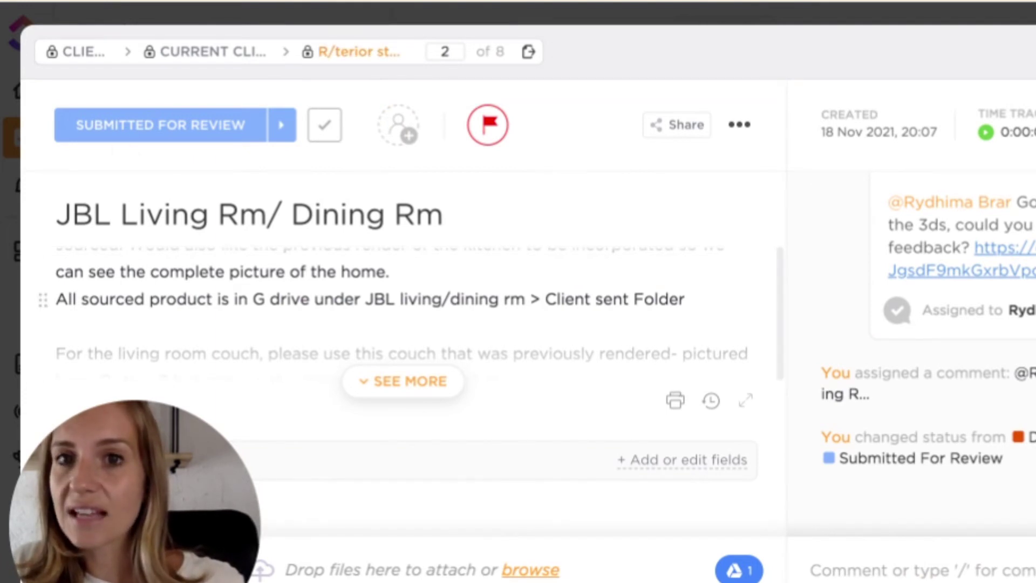
click(566, 51)
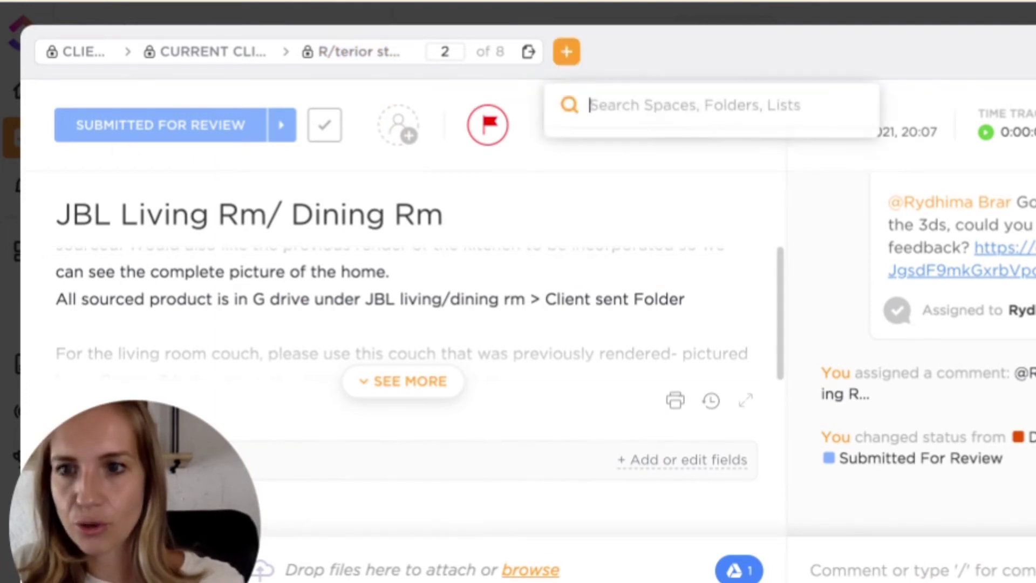
scroll(712, 278, down, 10)
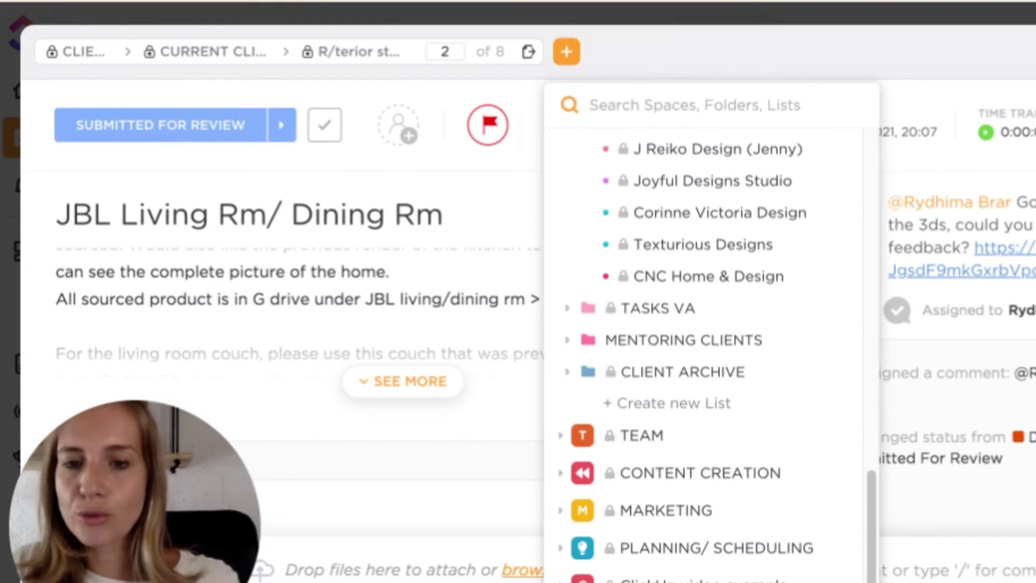
click(560, 435)
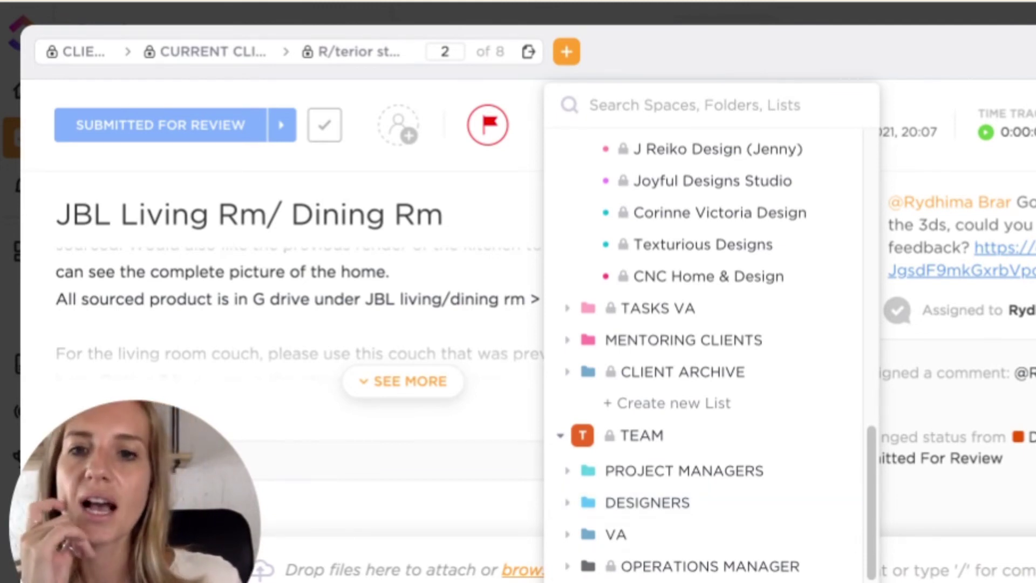
key(Escape)
key(Escape)
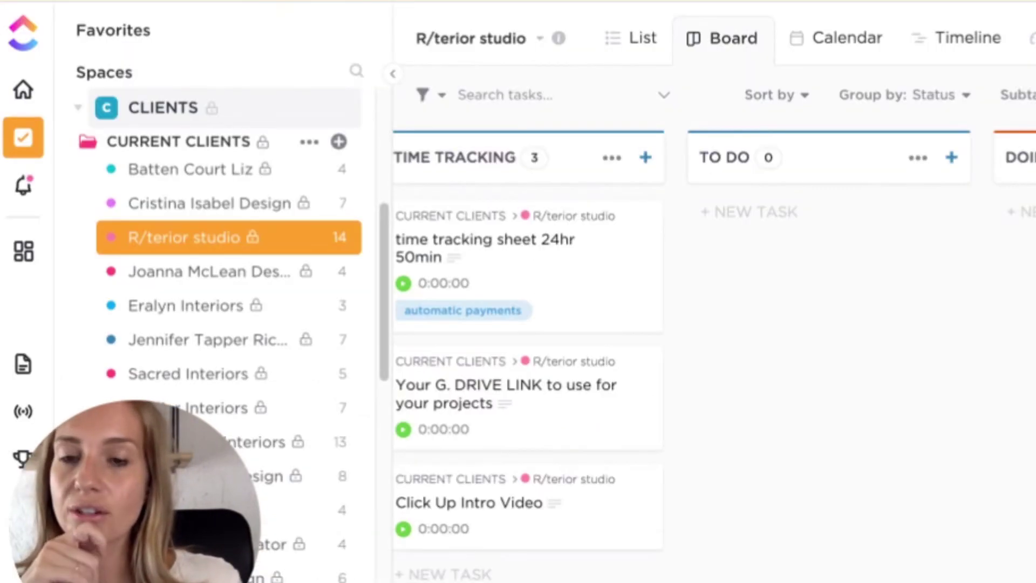
- Look through the current client lists and show the R/terior studio tasks in the Calendar view
scroll(890, 566, left, 2)
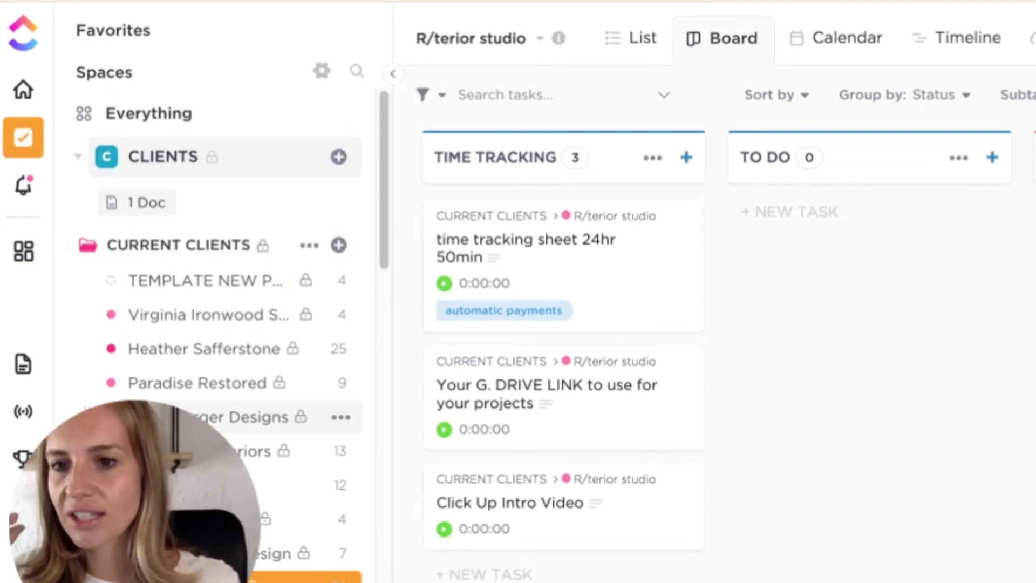
scroll(216, 269, down, 1)
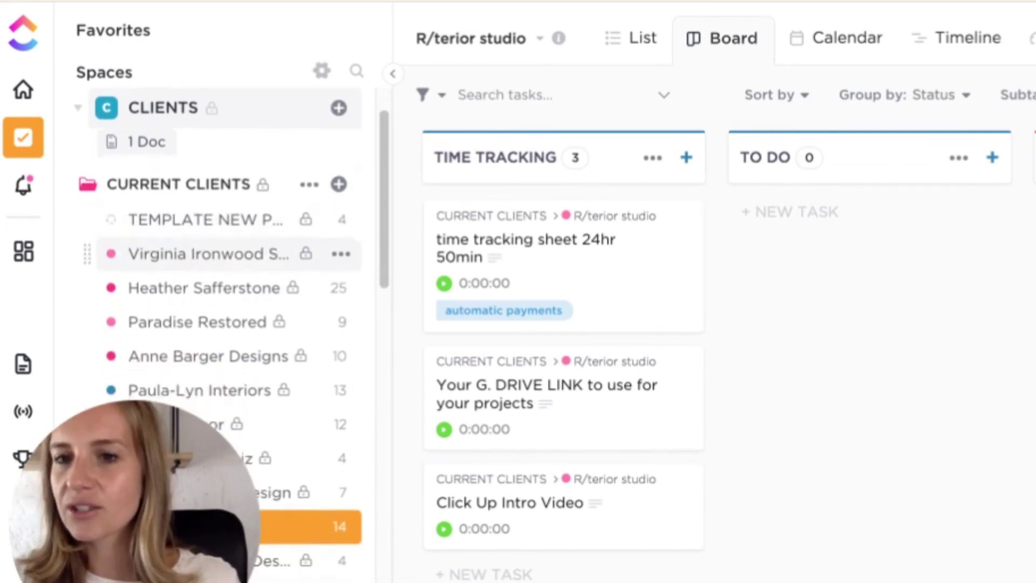
scroll(226, 259, down, 1)
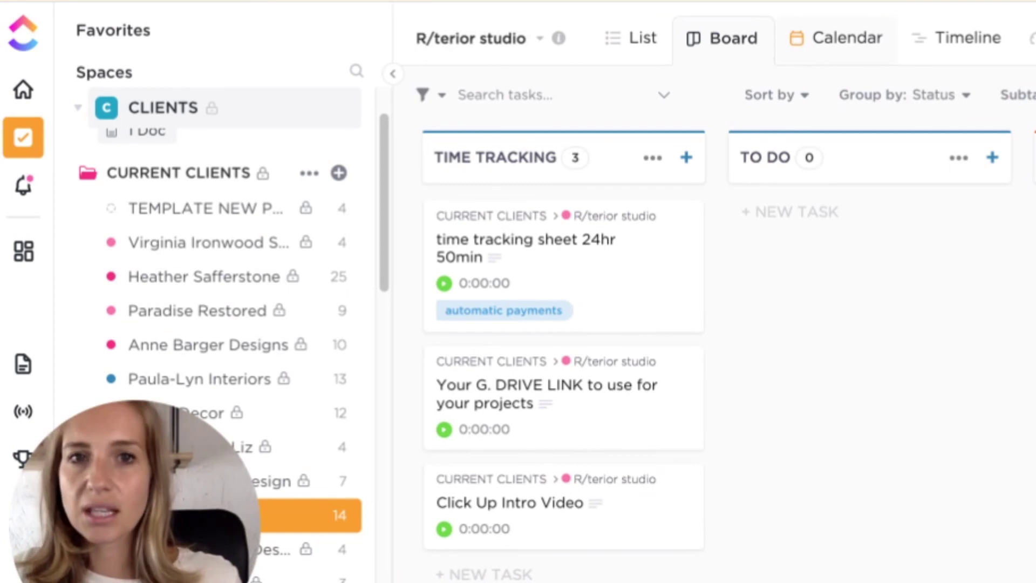
click(837, 38)
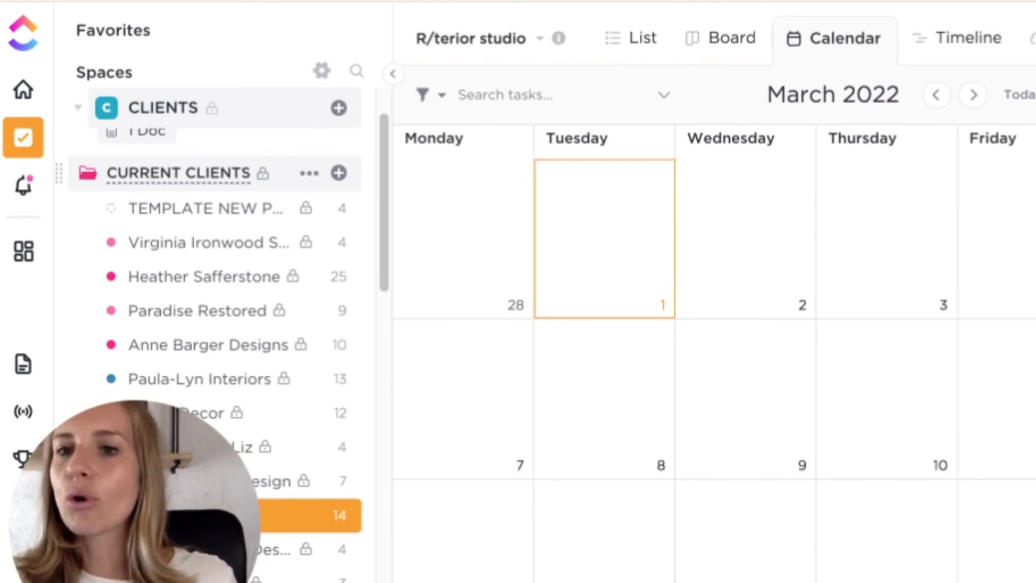
- Open the CURRENT CLIENTS folder's calendar for February 2022 and look through the folder's client lists
click(179, 173)
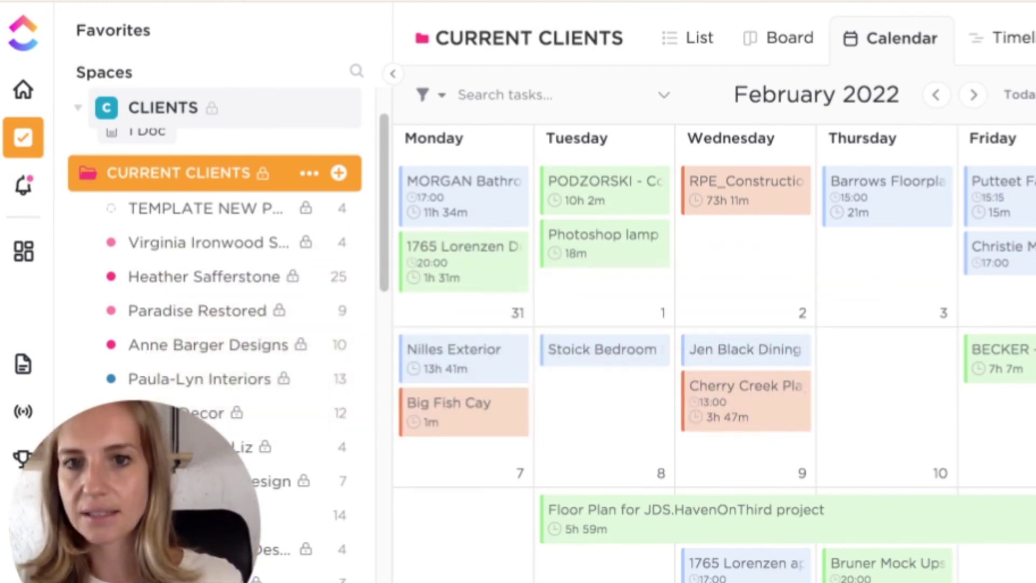
scroll(216, 324, down, 3)
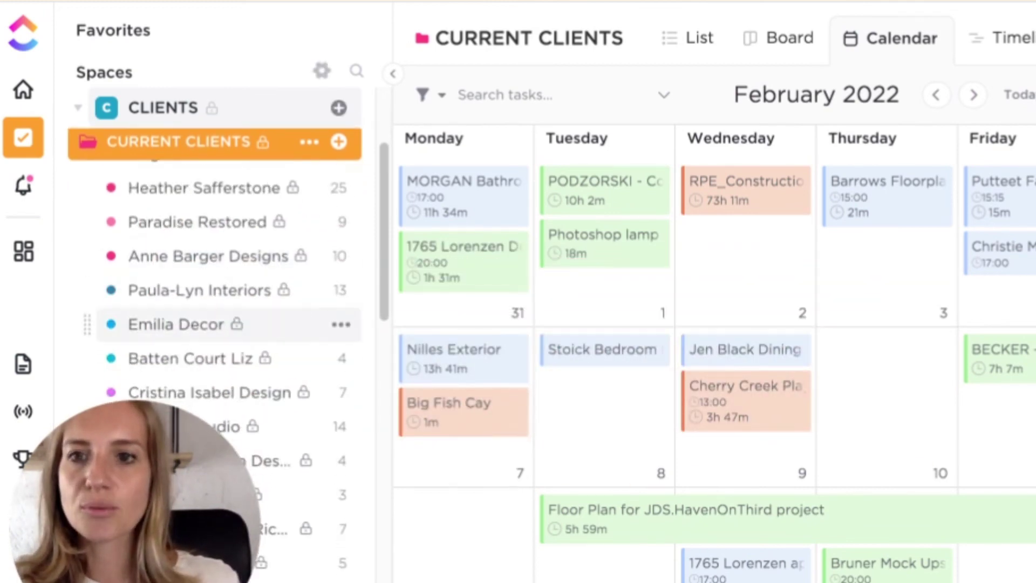
scroll(216, 302, down, 3)
scroll(216, 340, up, 7)
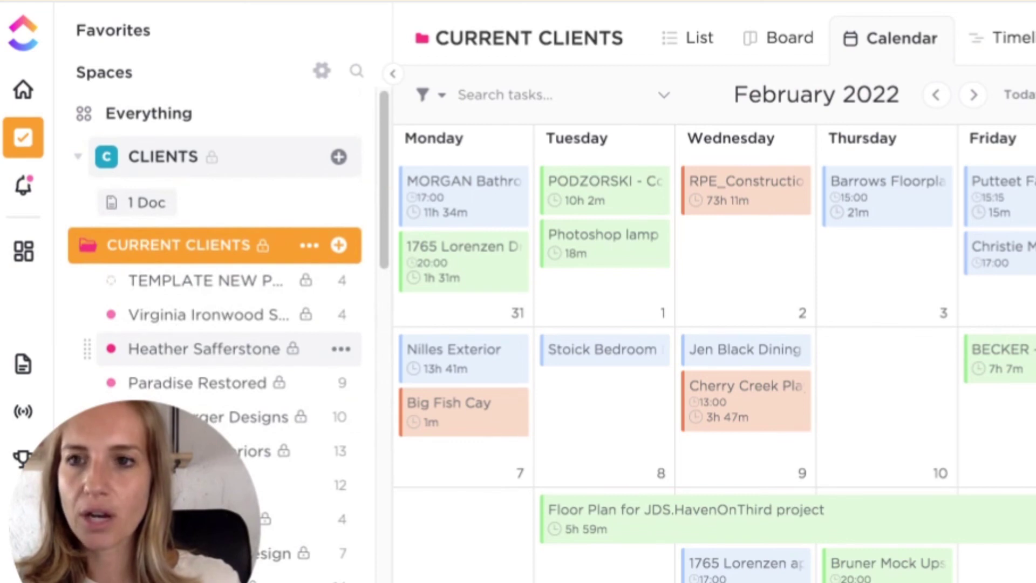